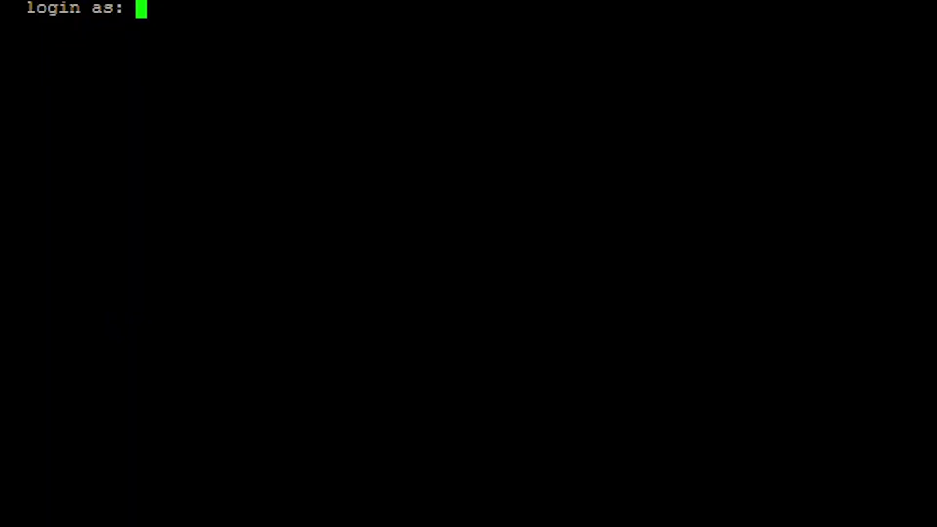
Log in to the switch over SSH with the 'cisco' login and user name and the account password.
text(cisco)
key(Return)
text(cisco)
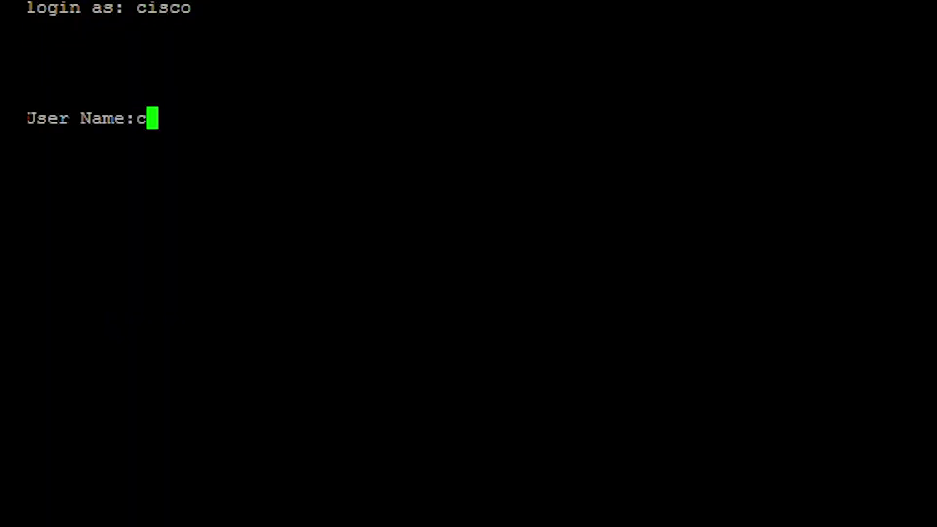
key(Return)
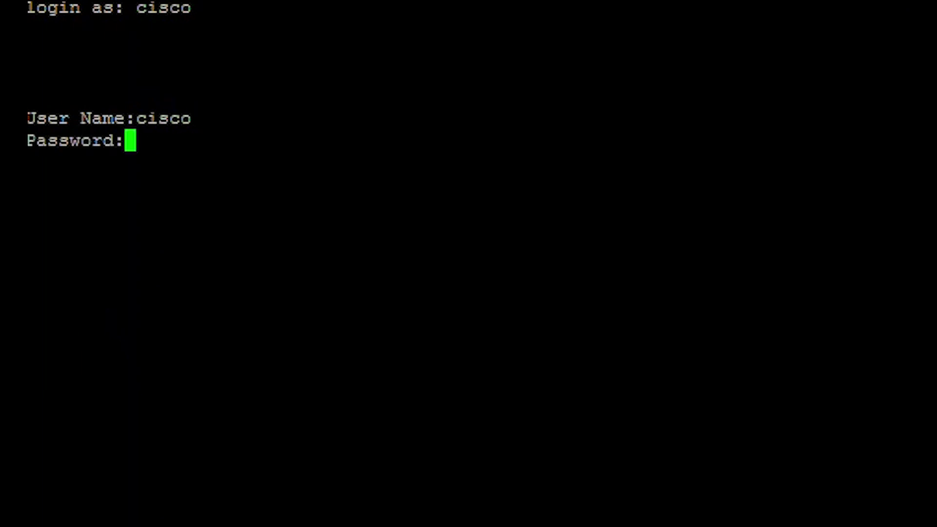
text(cisco)
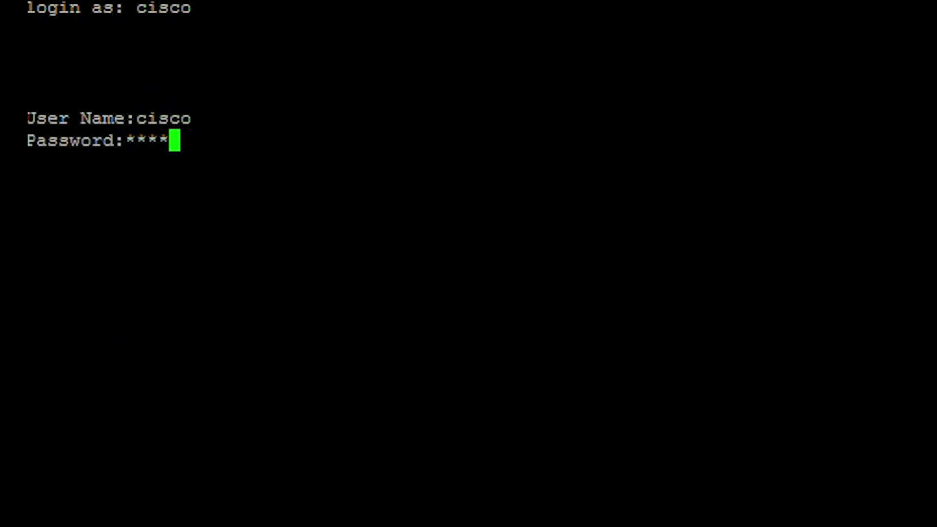
text(123)
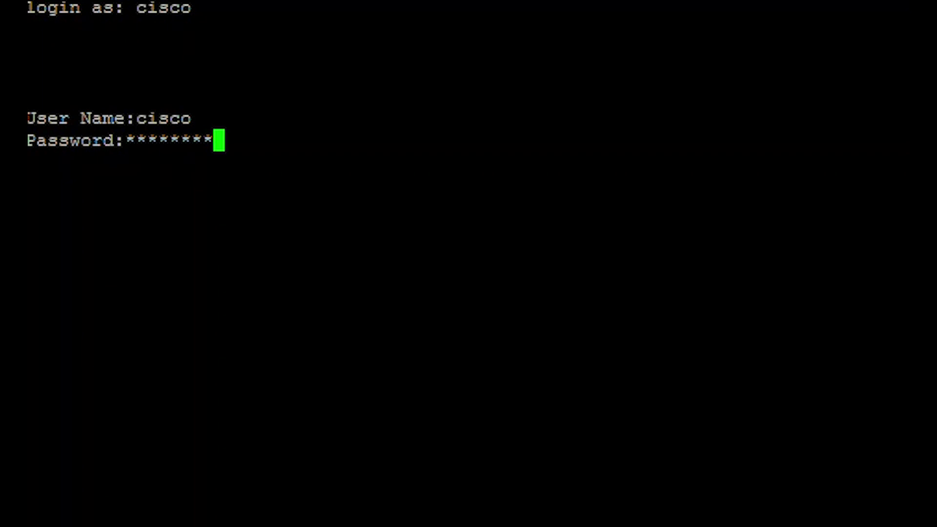
key(Return)
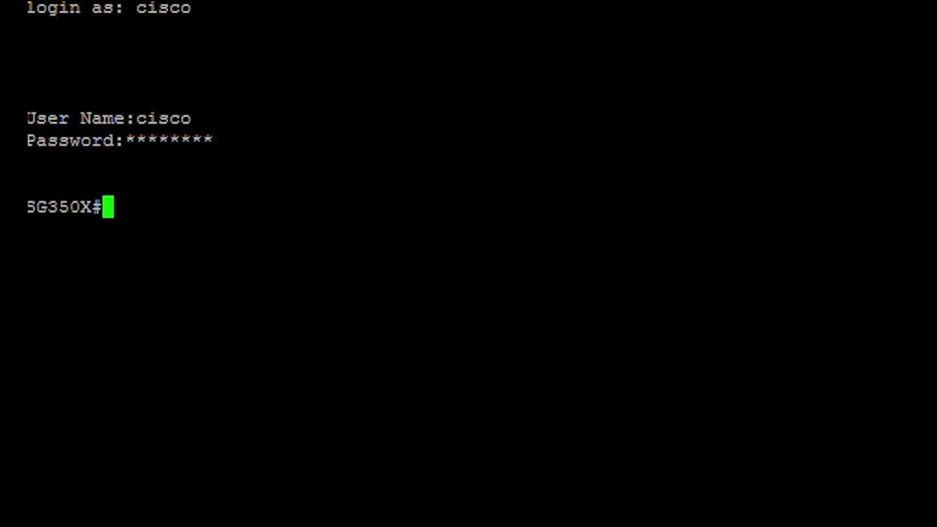
Enter global configuration mode with 'configure' and enable spanning tree globally.
text(c)
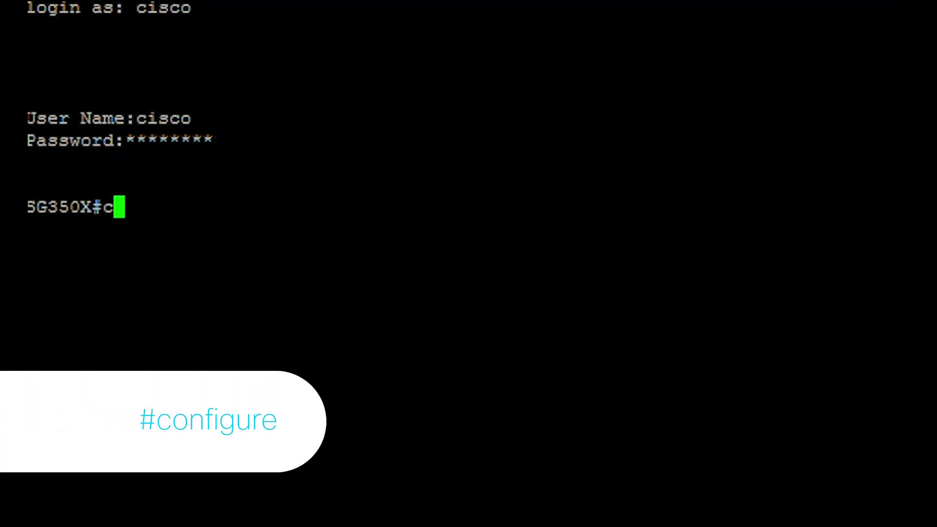
text(onfigure)
key(Return)
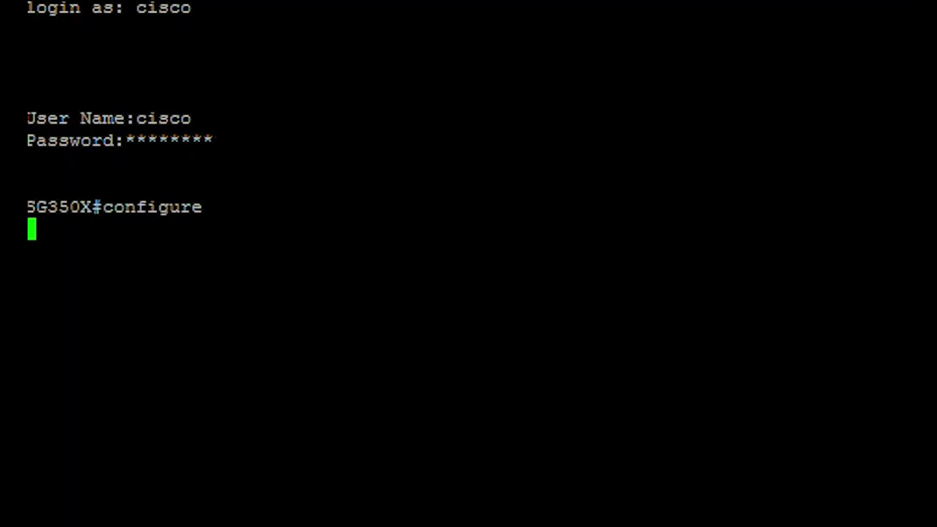
text(spa)
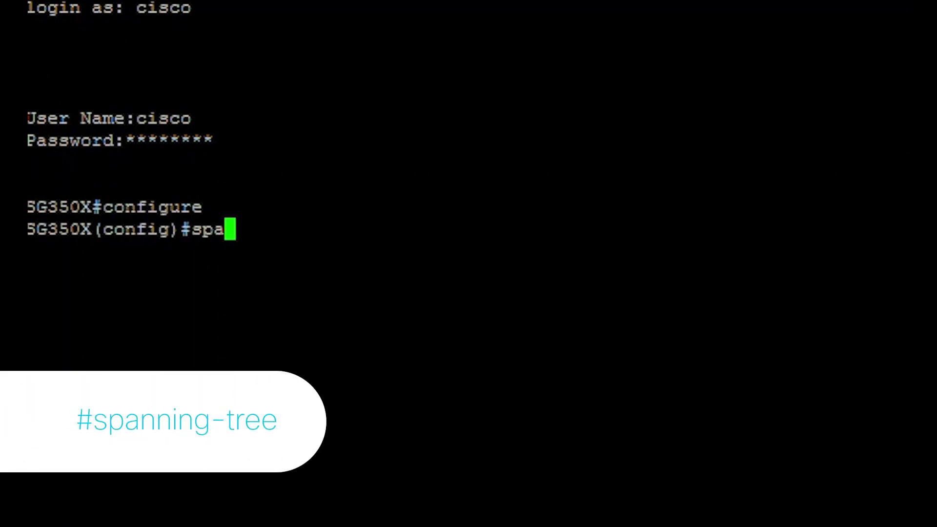
text(nning-tree)
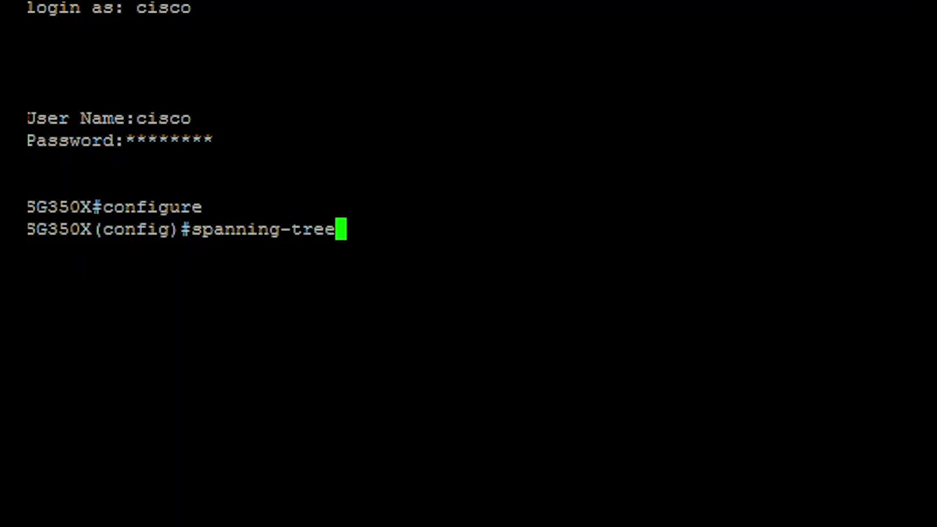
key(Return)
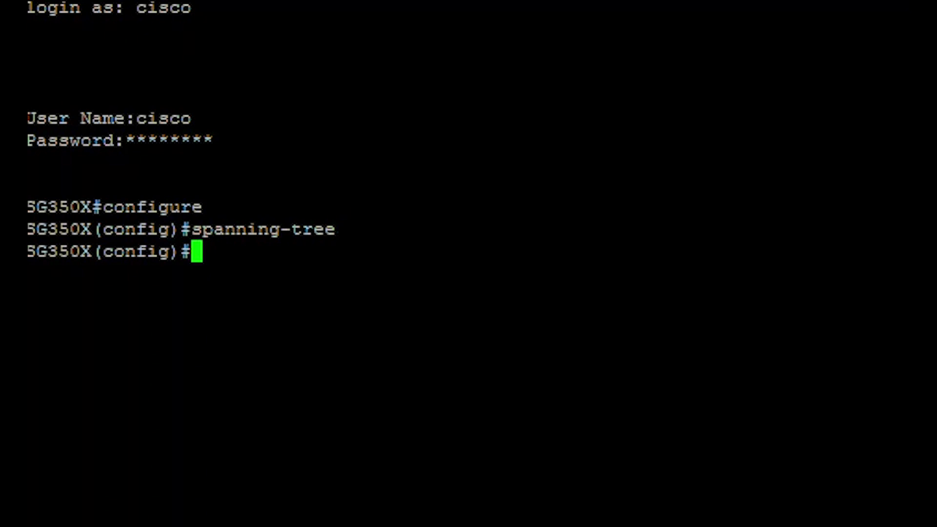
Set the spanning-tree mode to RSTP and start the 'spanning-tree pathcost method' command.
text(spanning-tre)
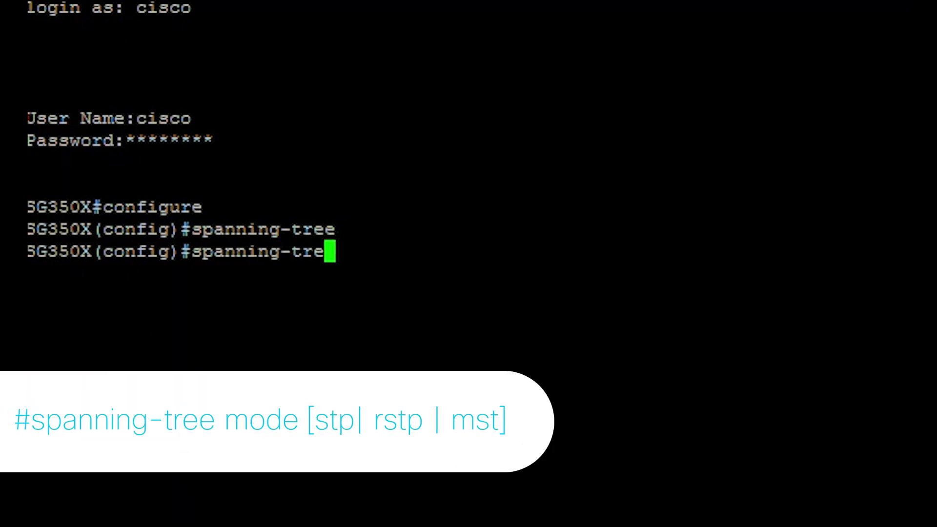
text(e mode)
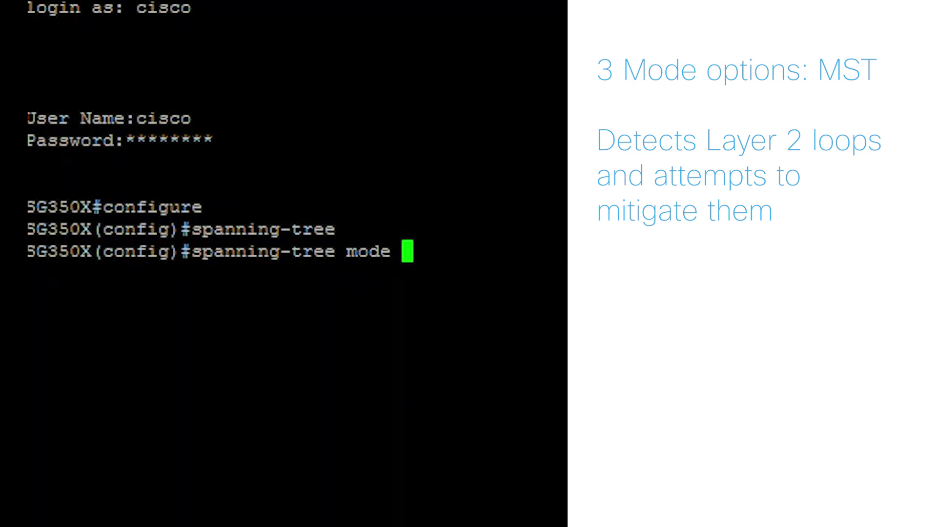
text(rstp)
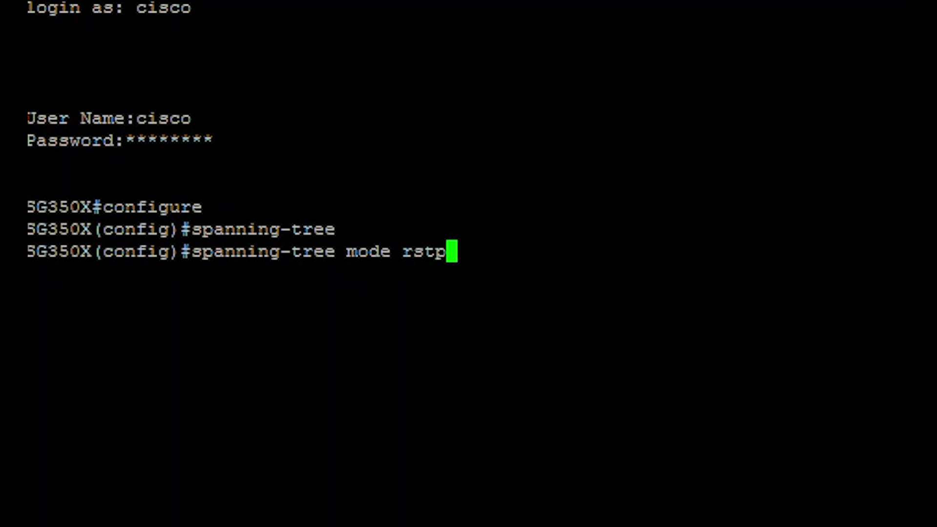
key(Return)
text(spannin)
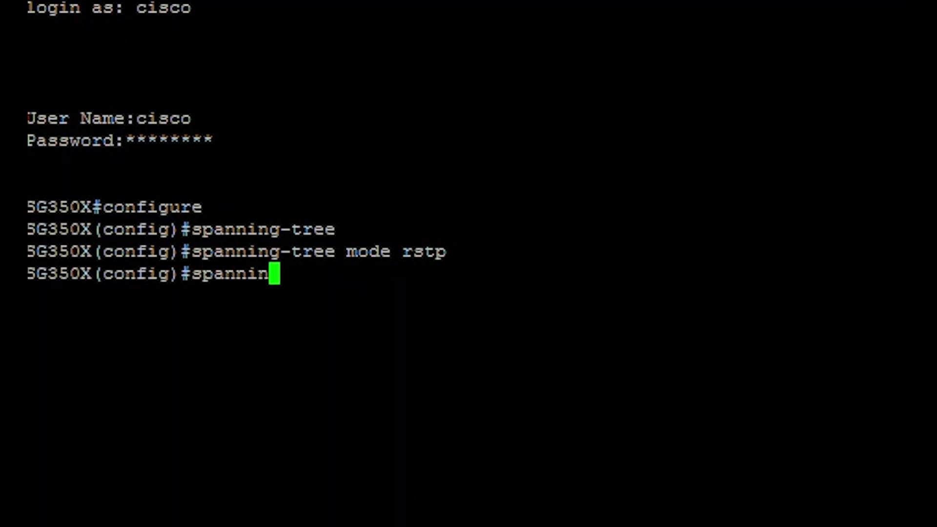
text(g-tree pathcost method)
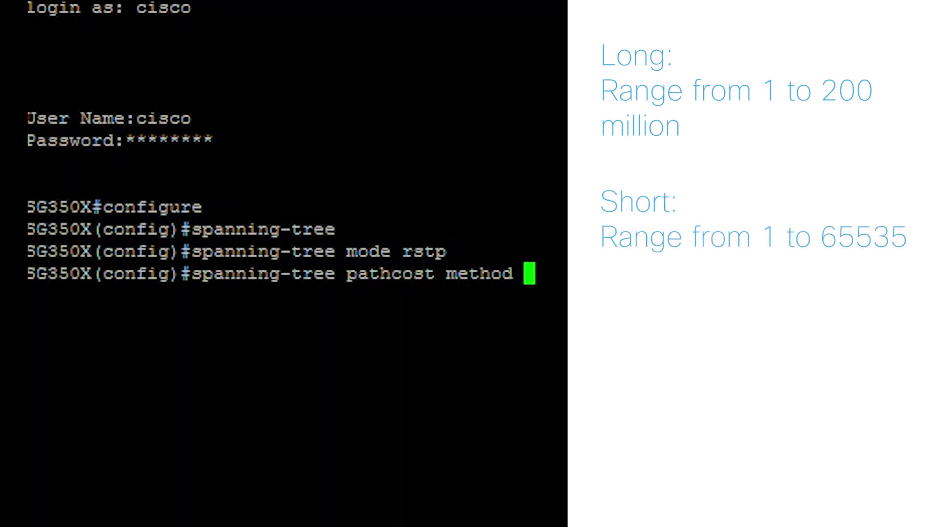
Apply the long path cost method and set the bridge priority to 32768.
text(long)
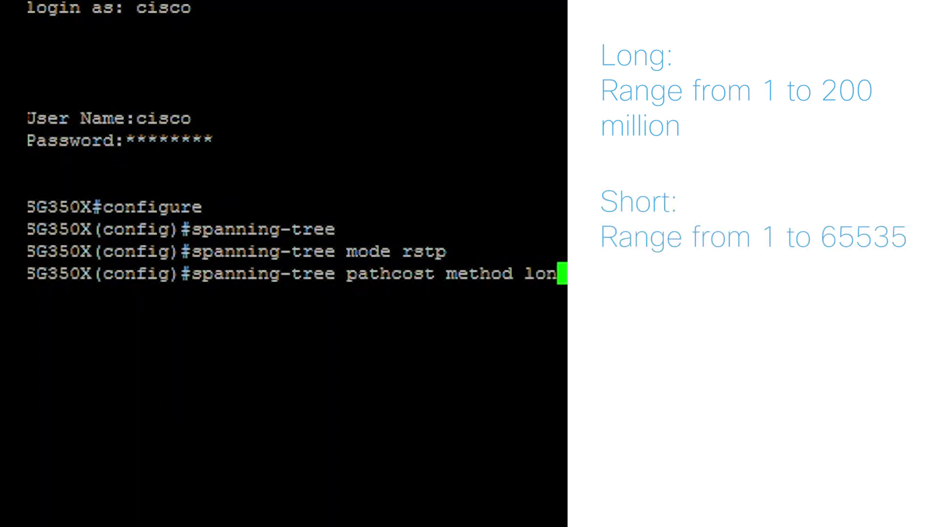
key(Return)
text(spannin)
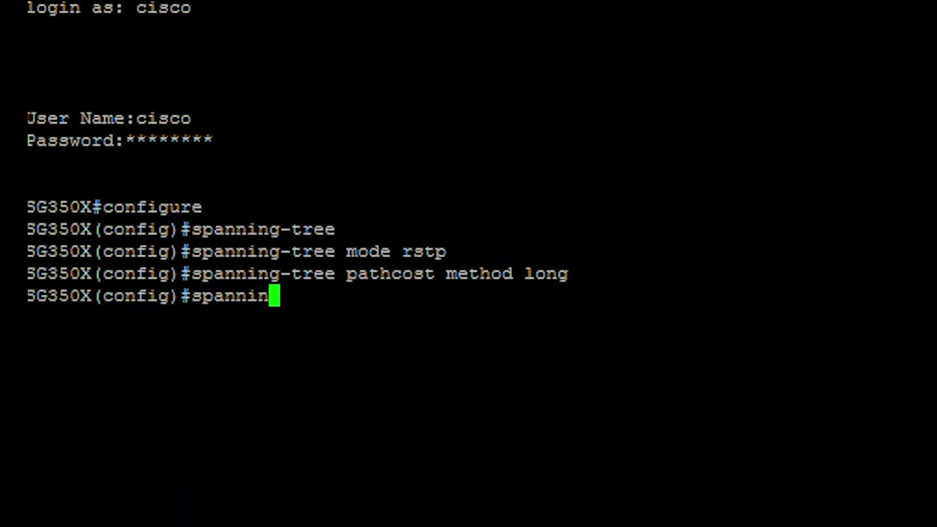
text(g-tree p)
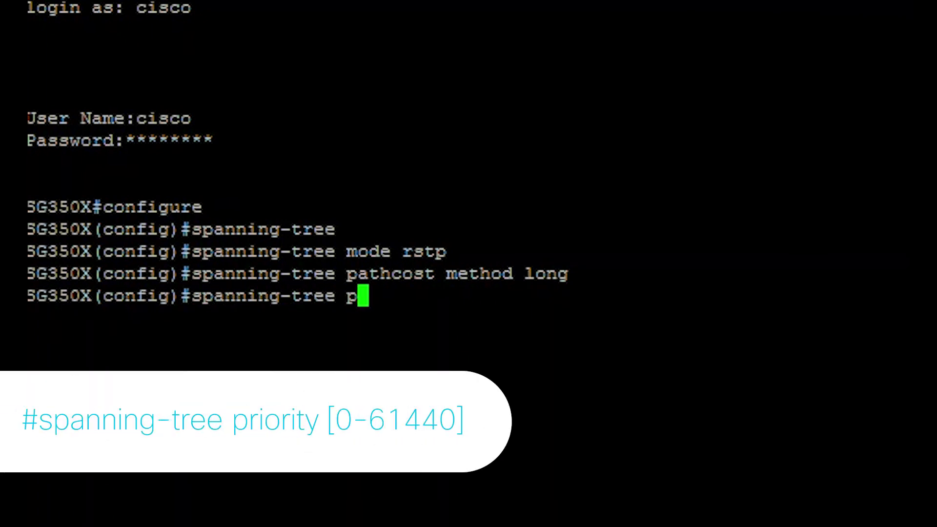
text(riority)
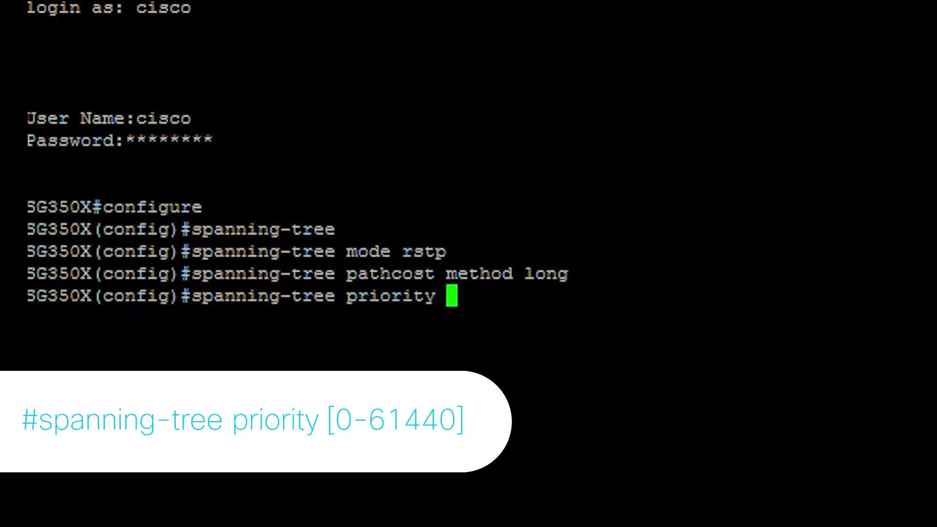
text(3)
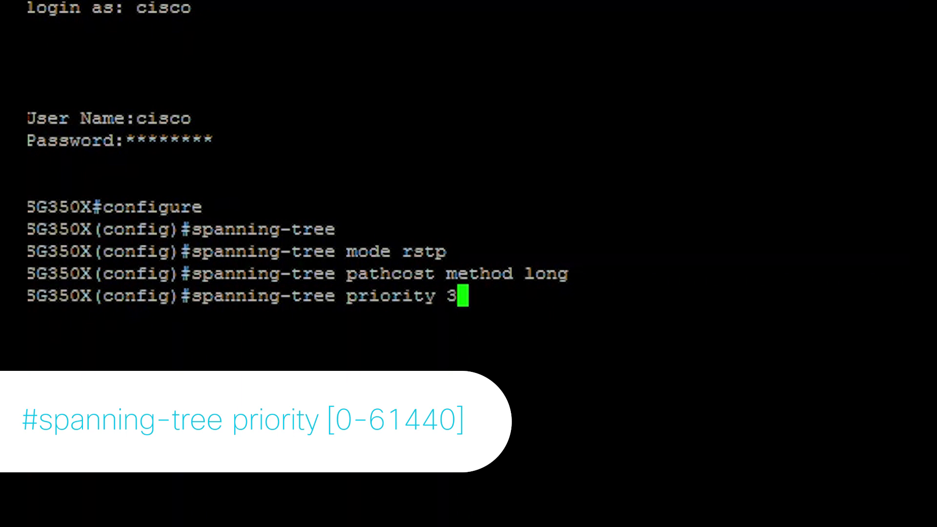
text(2768)
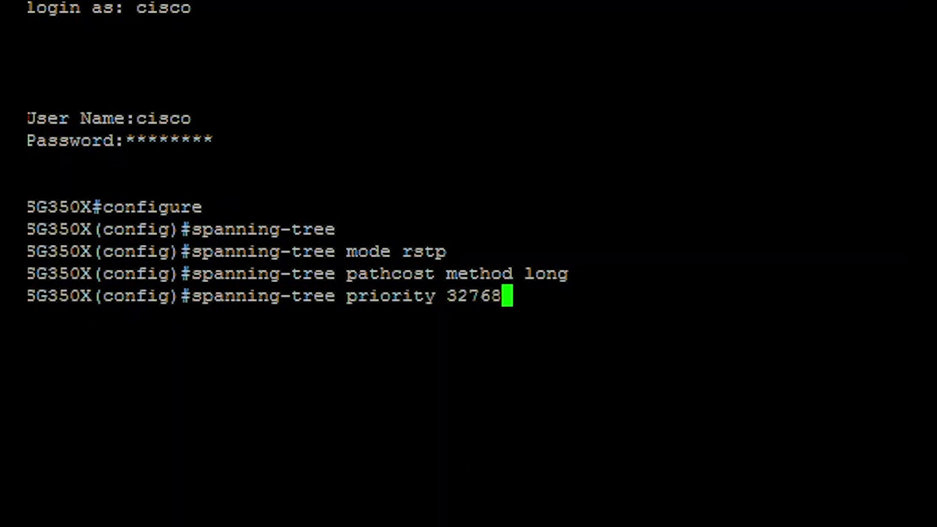
key(Return)
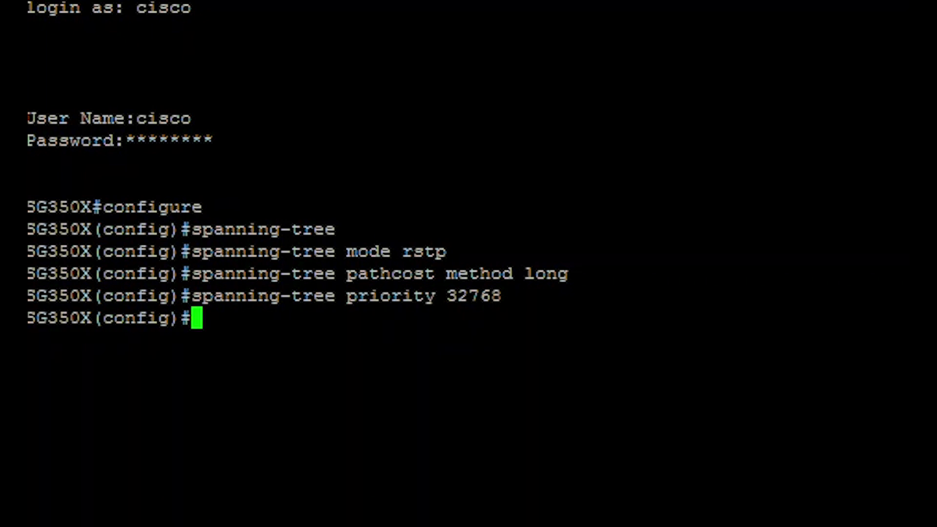
Apply hello-time 2, max-age 20 and forward-time 15, then start the loopback-guard command.
text(spanning-tree )
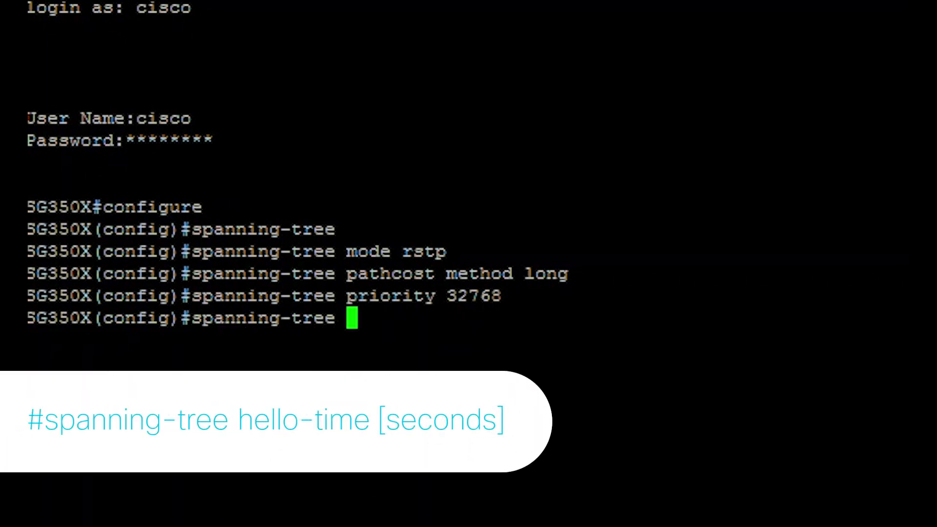
text(hello-time )
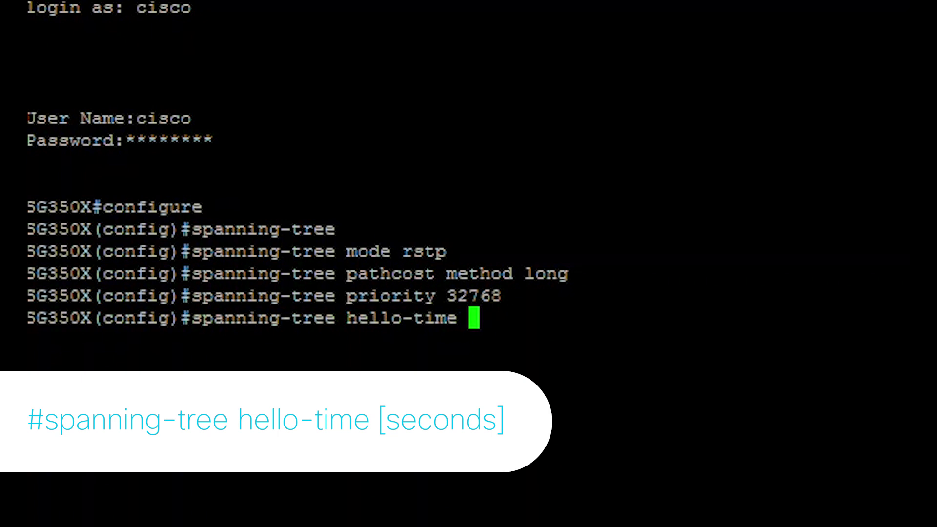
text(2)
key(Return)
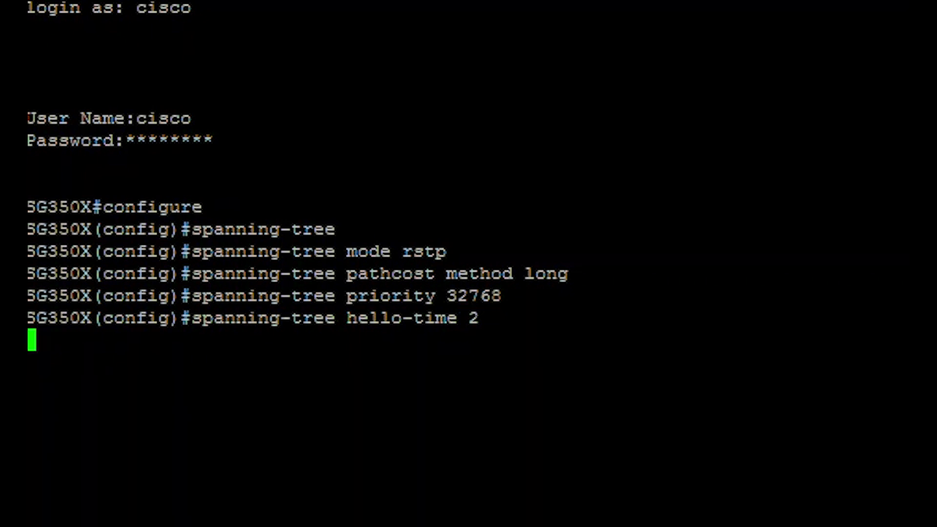
text(spanning-tree max-)
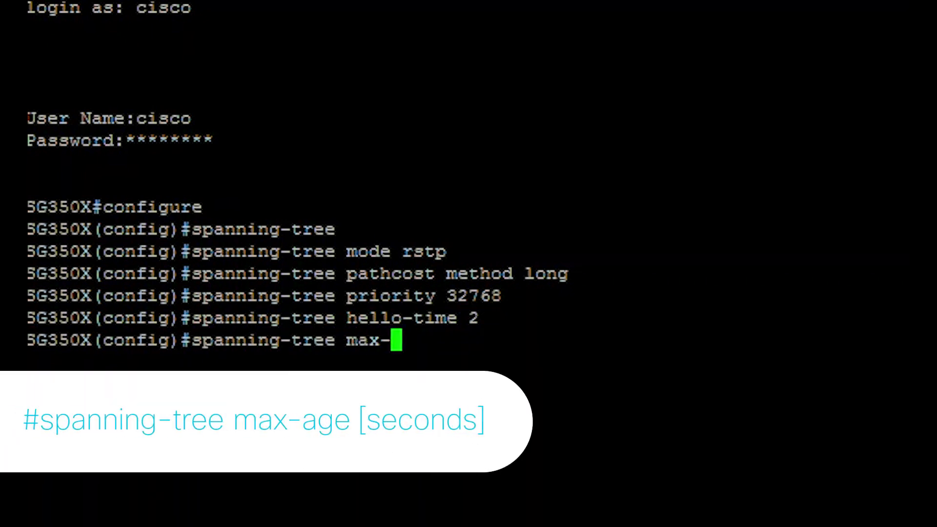
text(age 20)
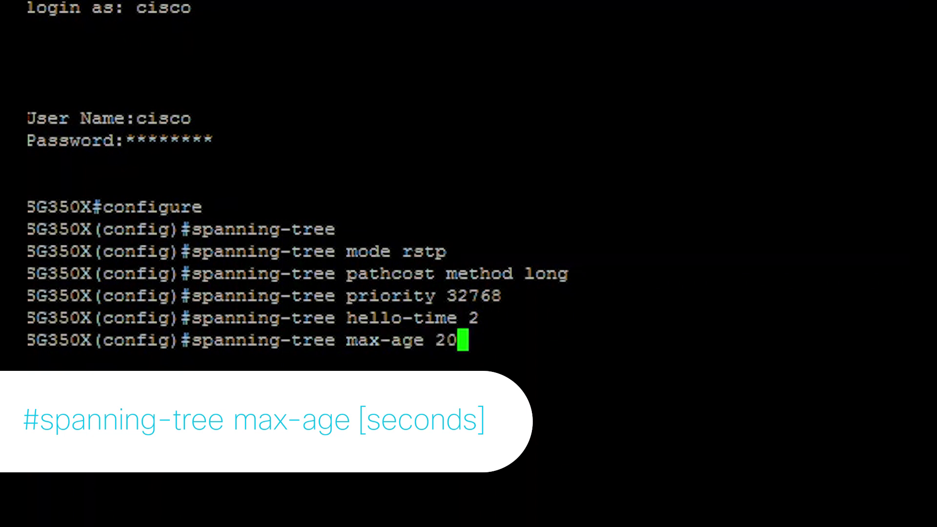
key(Return)
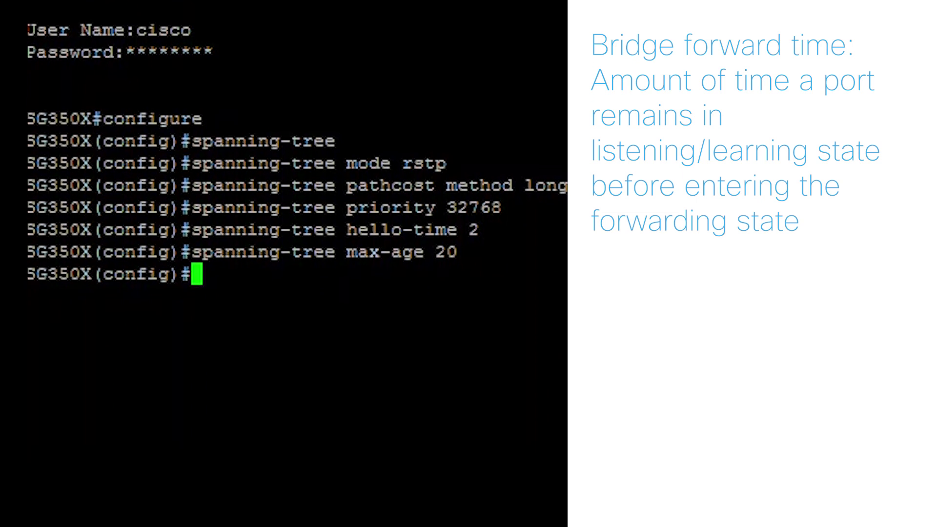
text(spanning-tree forw)
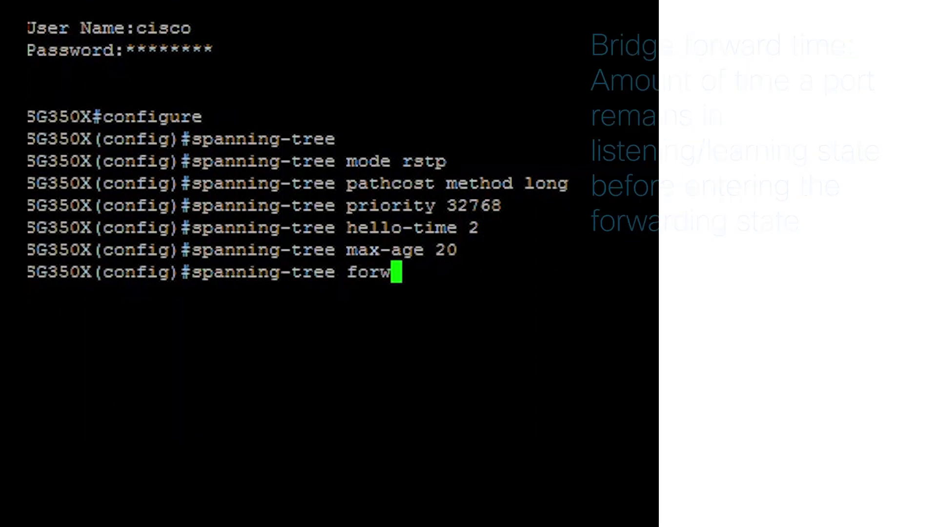
text(ard-time 15)
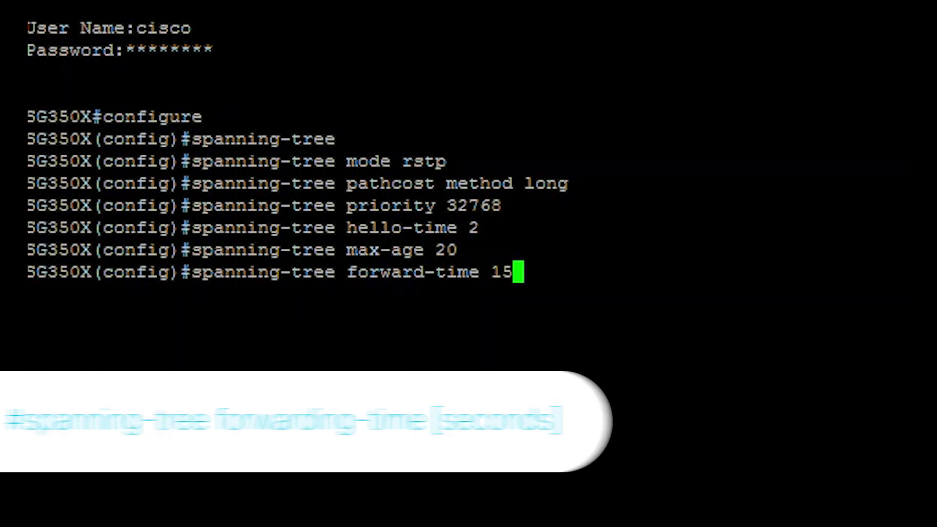
key(Return)
text(spanning-tree)
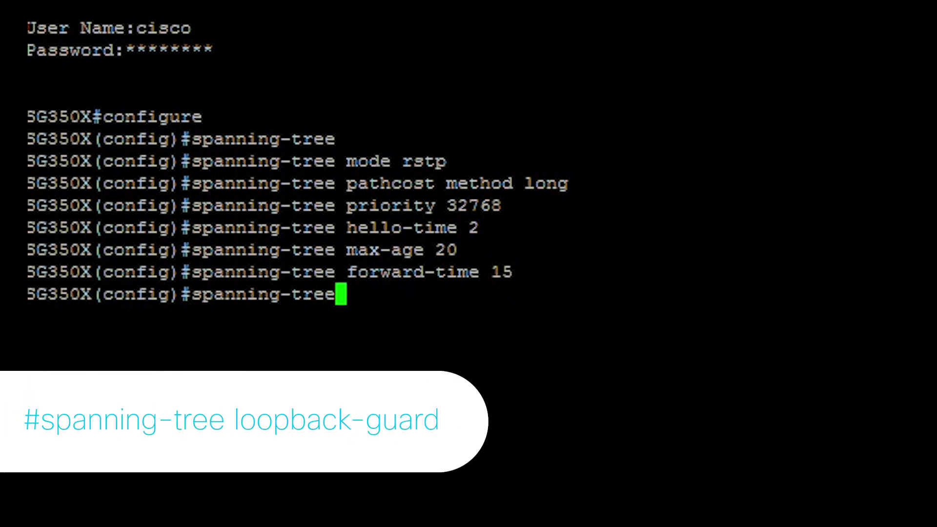
text( loopback-guard)
Enable loopback guard, exit configuration mode, and display the spanning-tree status with 'show spanning-tree'.
key(Return)
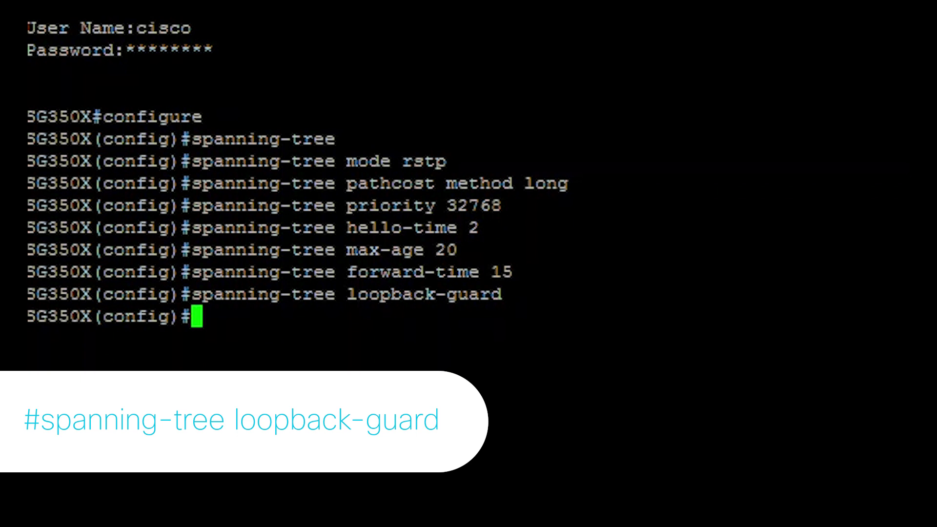
text(exit)
key(Return)
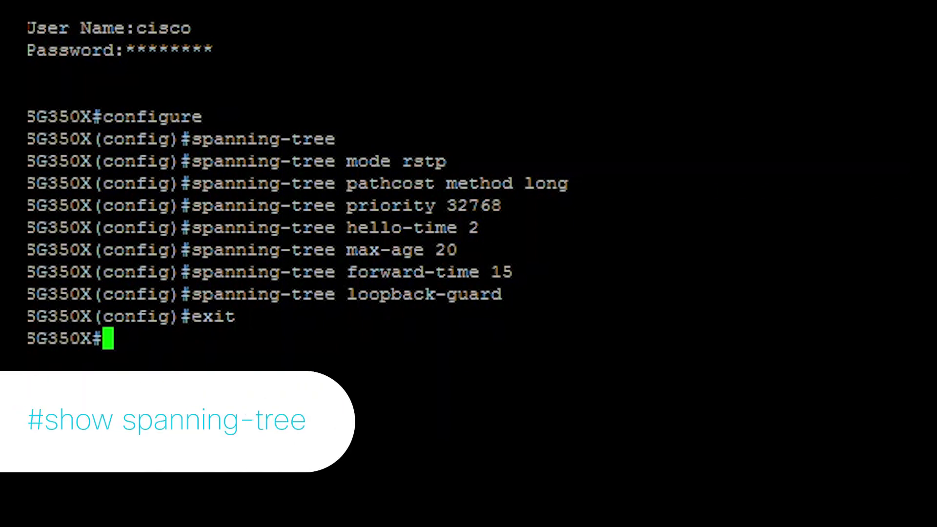
text(show spanning-tree)
key(Return)
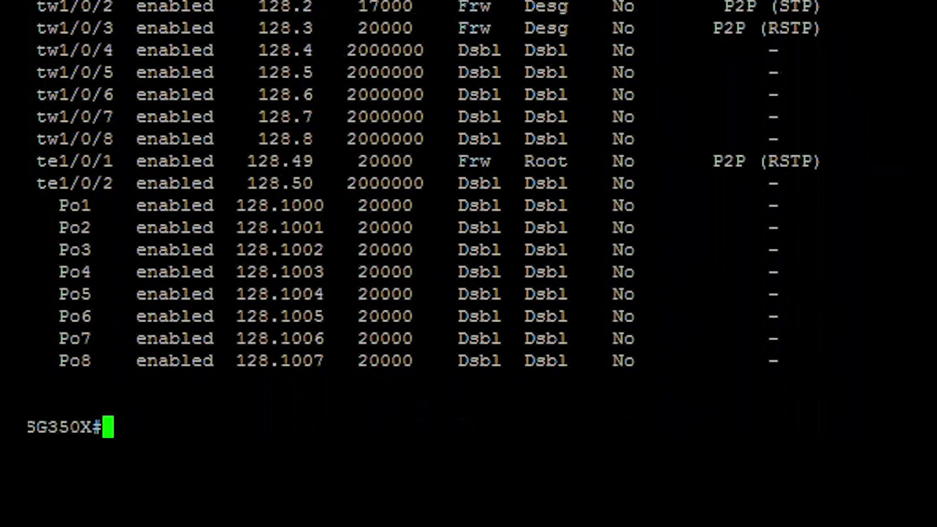
Type 'copy running-config startup-config' at the privileged prompt.
text(co)
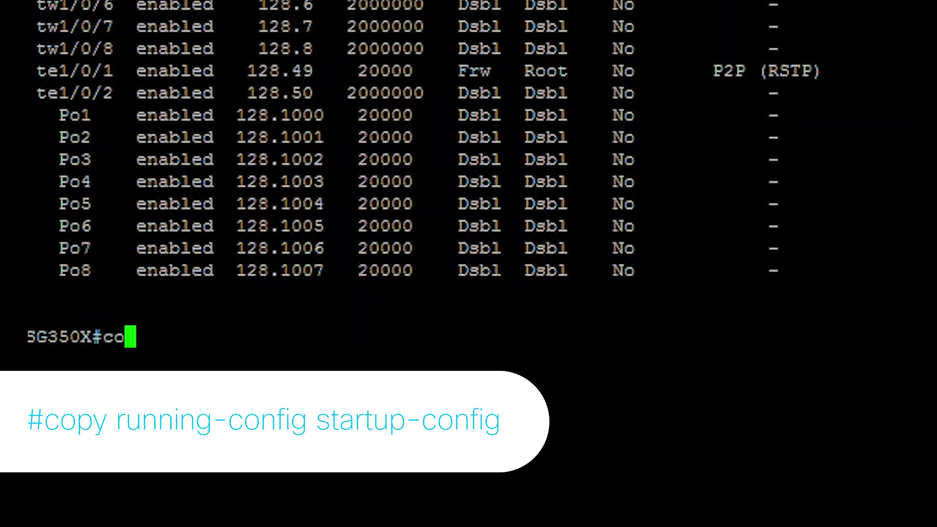
text(py runn)
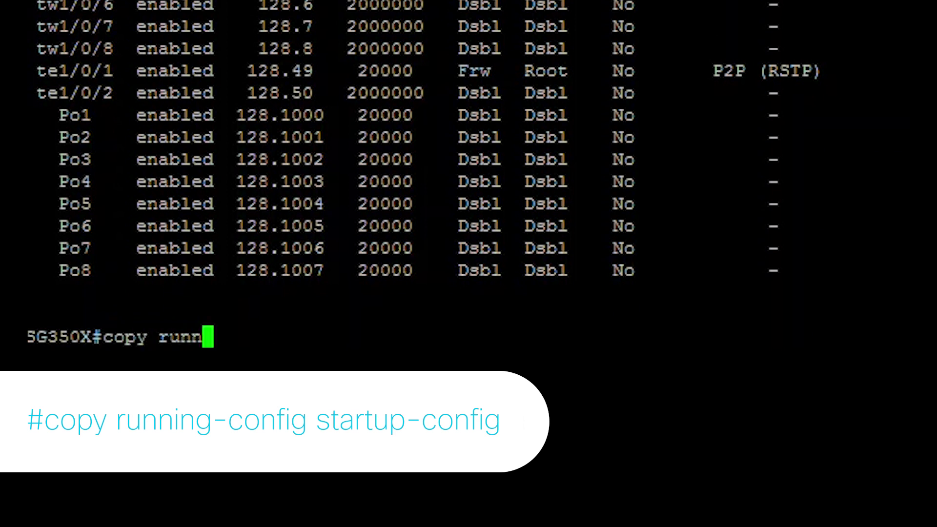
text(ing-config )
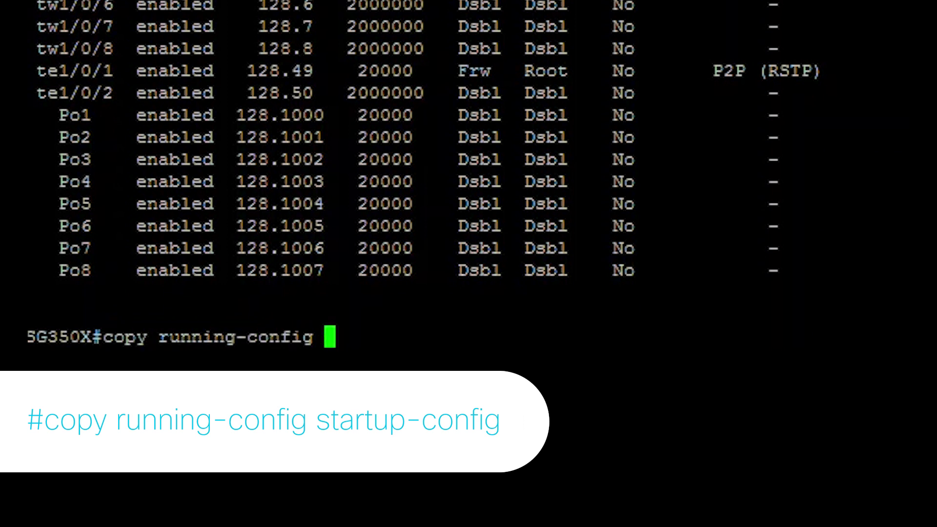
text(startup-config)
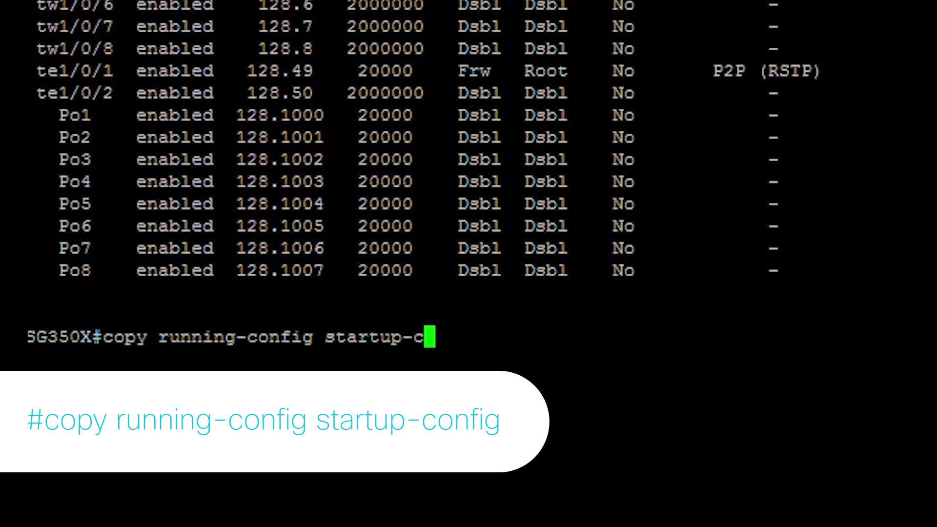